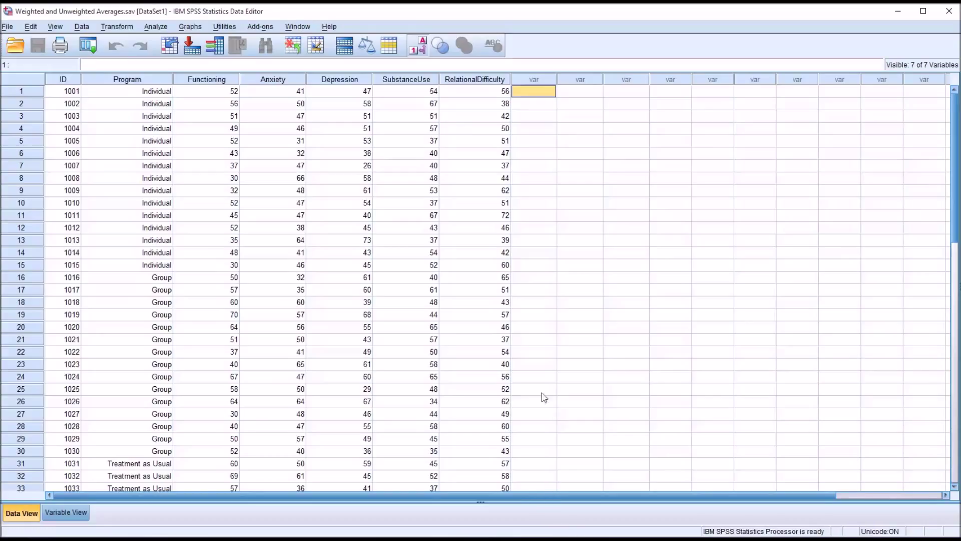
Step: Point out the ID and Program columns, the Group and Treatment as Usual cases, and the five score columns
click(63, 80)
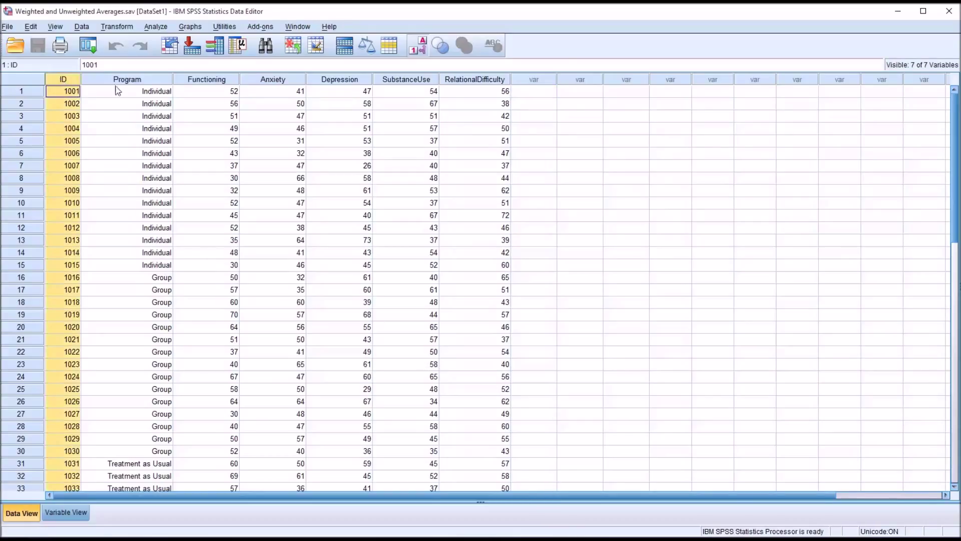
click(124, 80)
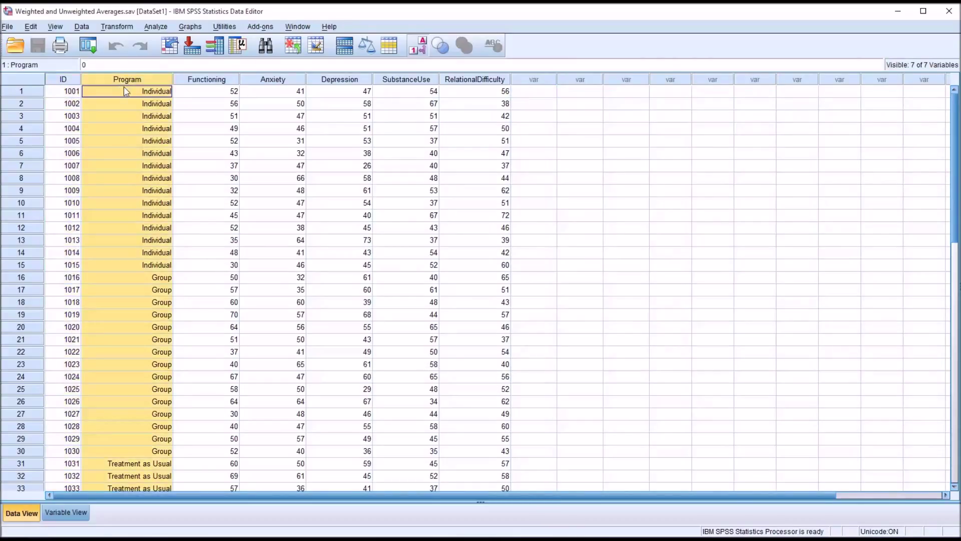
click(124, 94)
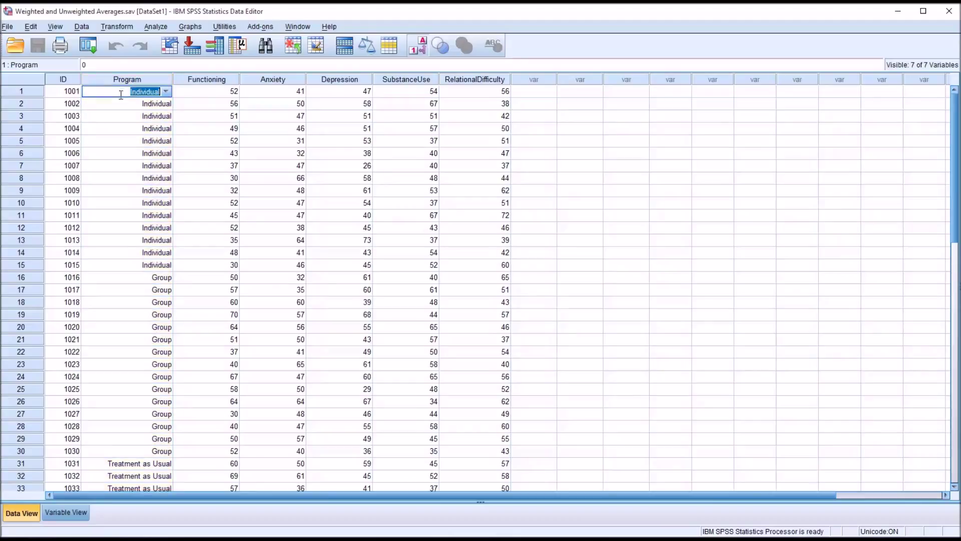
click(118, 278)
click(120, 467)
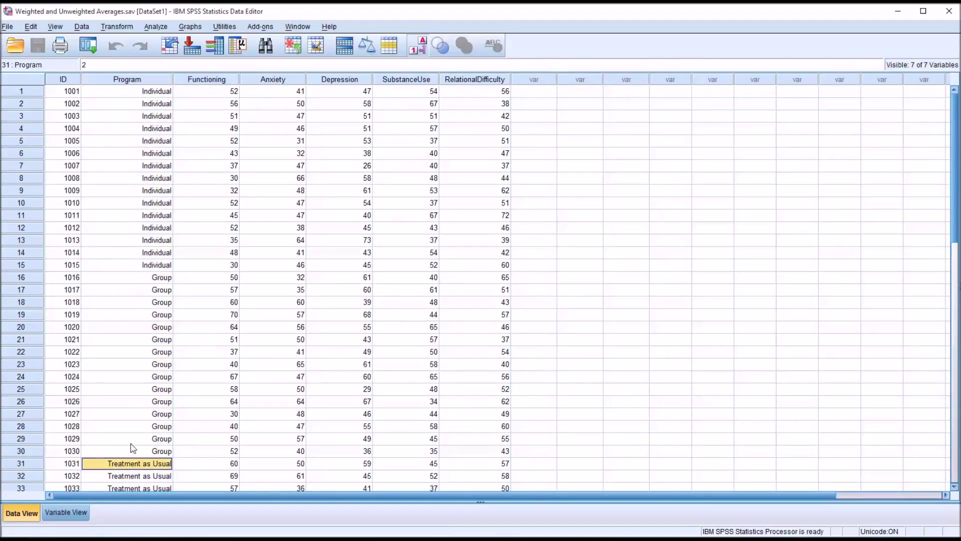
click(211, 80)
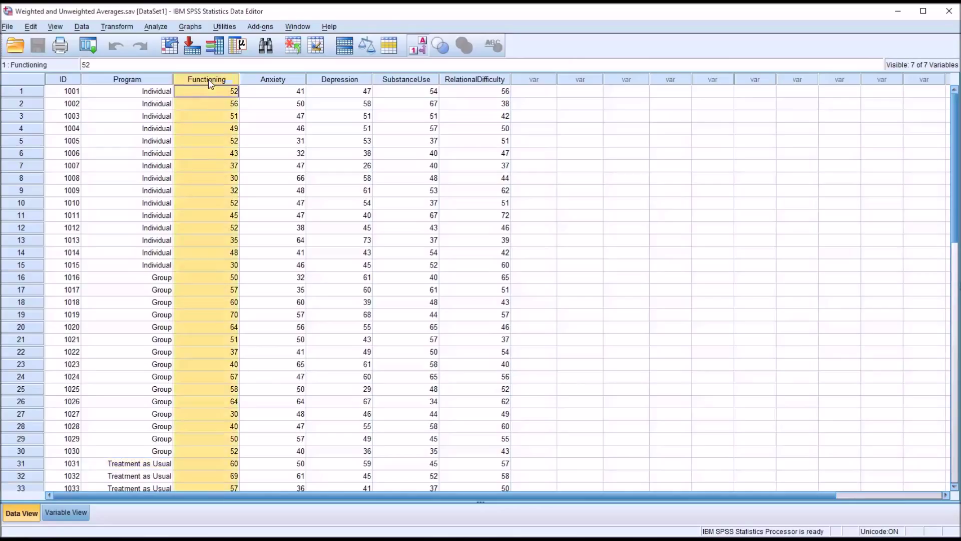
click(264, 82)
click(334, 81)
click(392, 82)
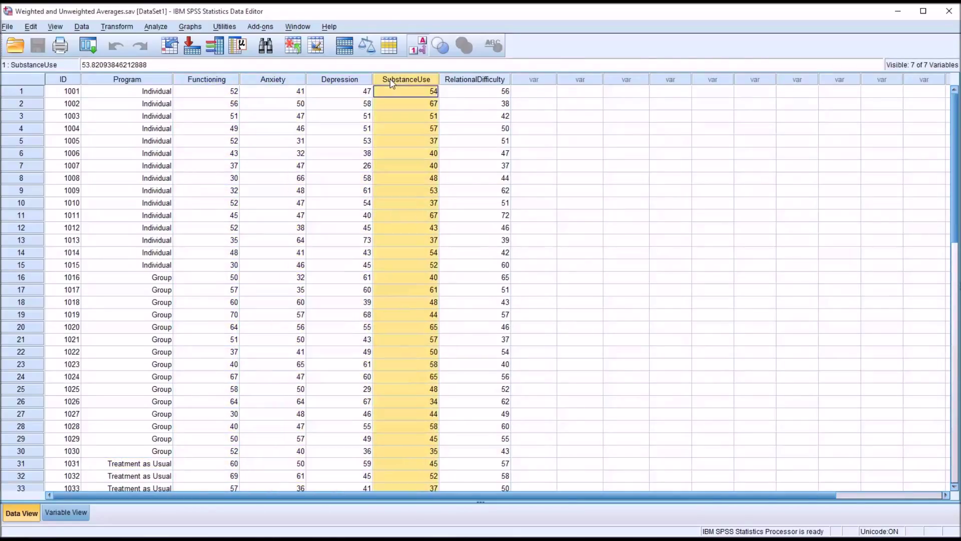
click(469, 81)
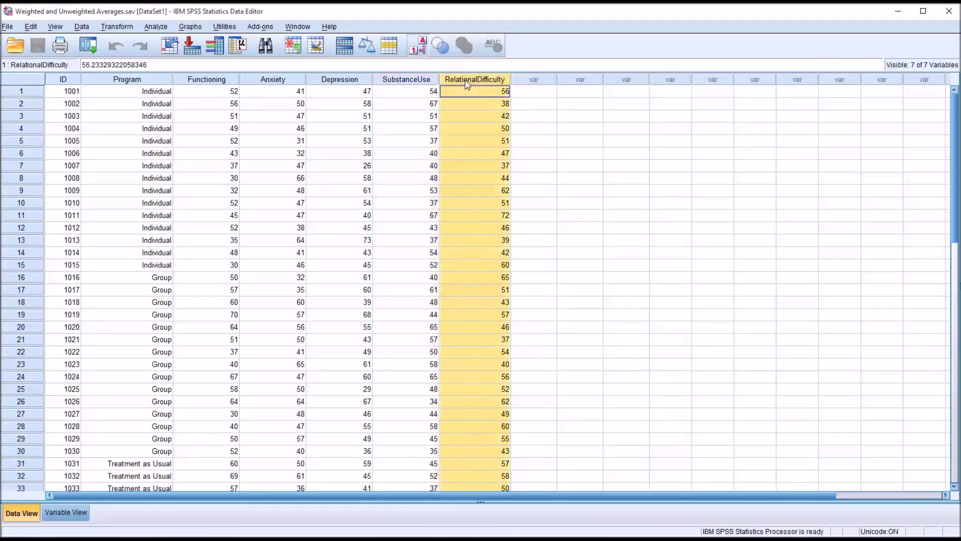
click(530, 91)
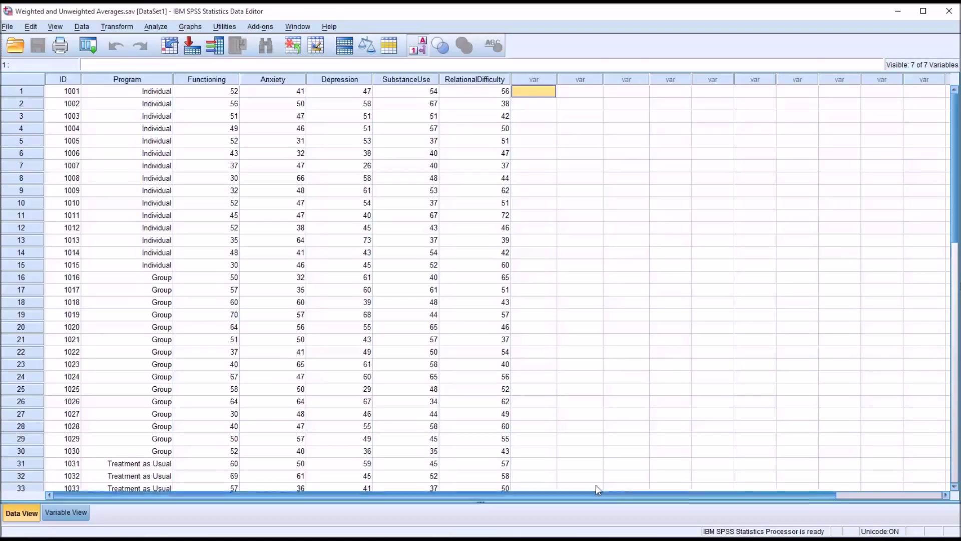
Step: Highlight the Functioning through RelationalDifficulty columns again, then just Anxiety through RelationalDifficulty
click(203, 80)
click(274, 80)
click(334, 82)
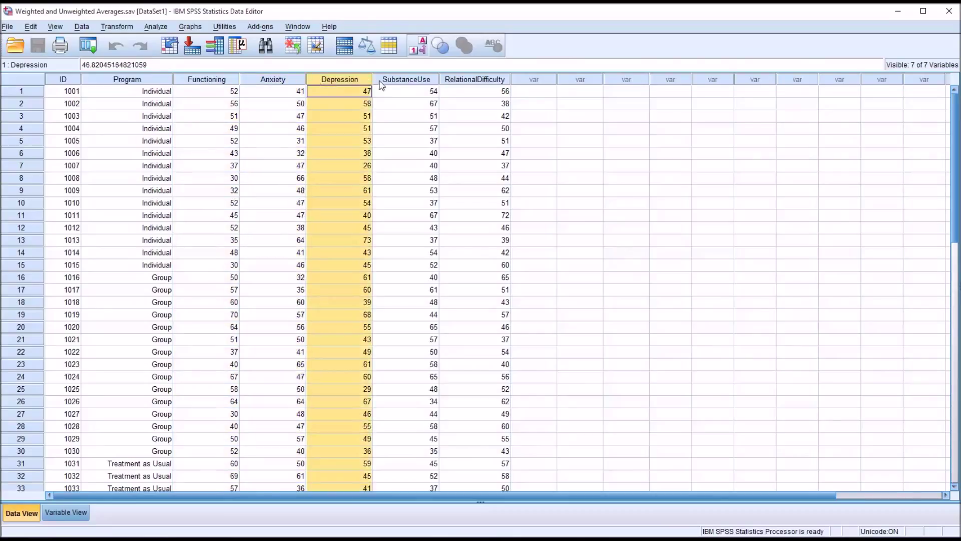
click(382, 82)
click(445, 82)
click(460, 93)
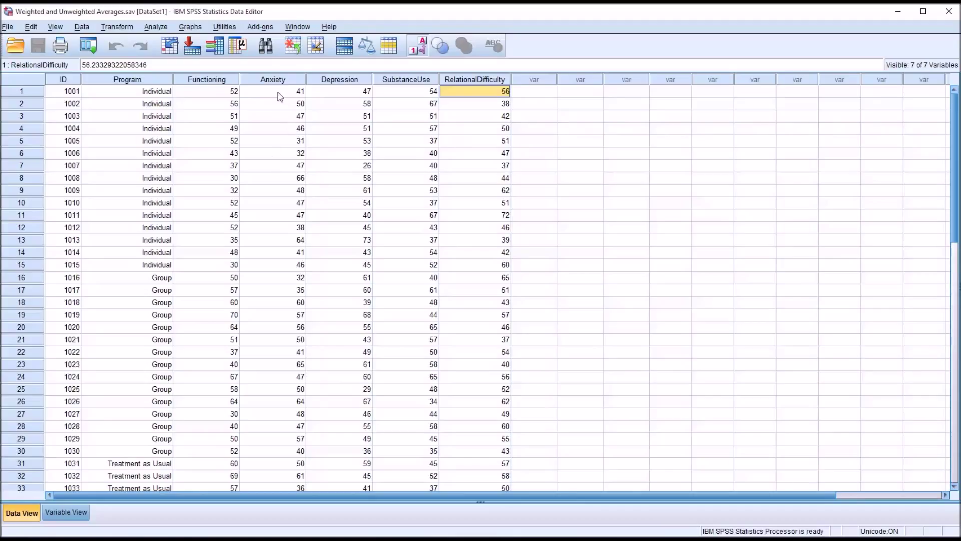
click(280, 81)
click(323, 80)
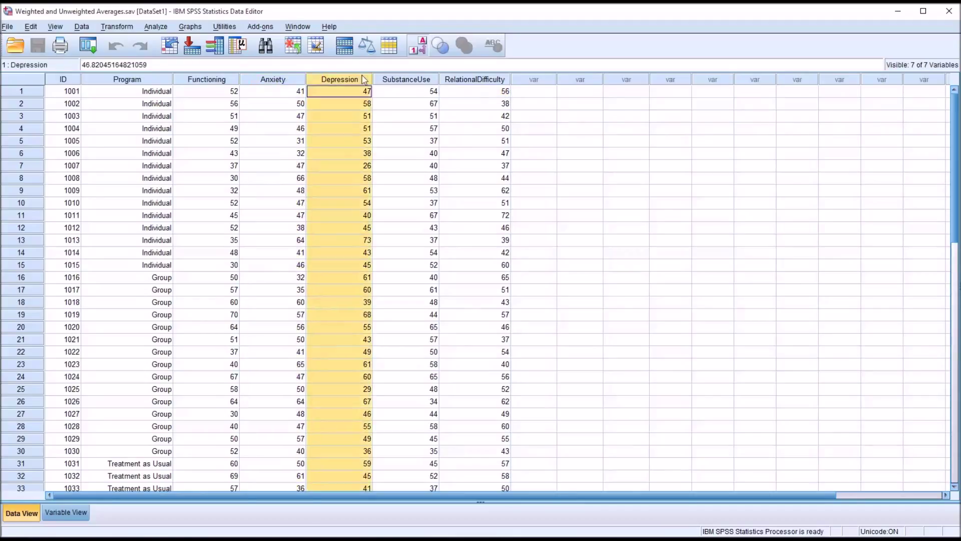
click(386, 82)
click(447, 81)
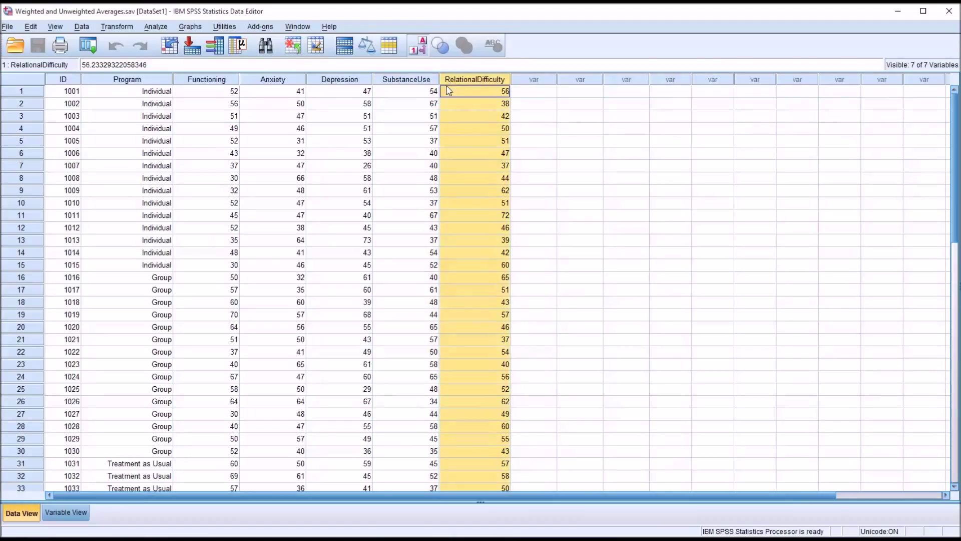
click(448, 93)
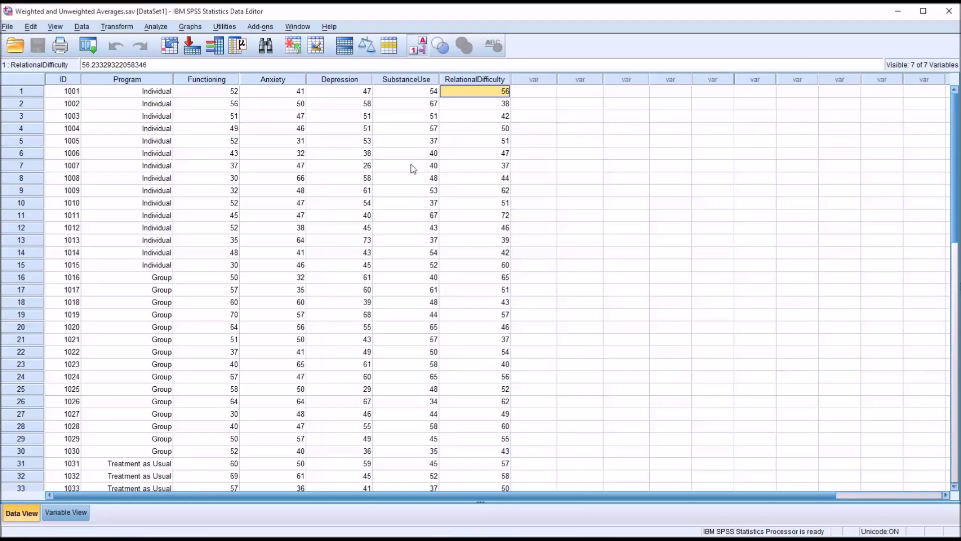
Step: Point at case 1001's first scores and highlight the Anxiety-to-RelationalDifficulty column range together
click(330, 95)
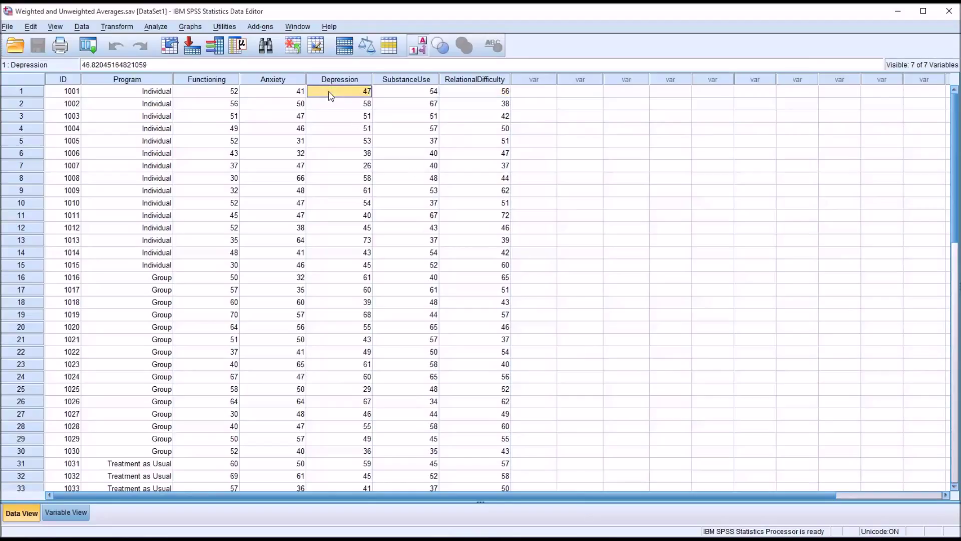
click(469, 95)
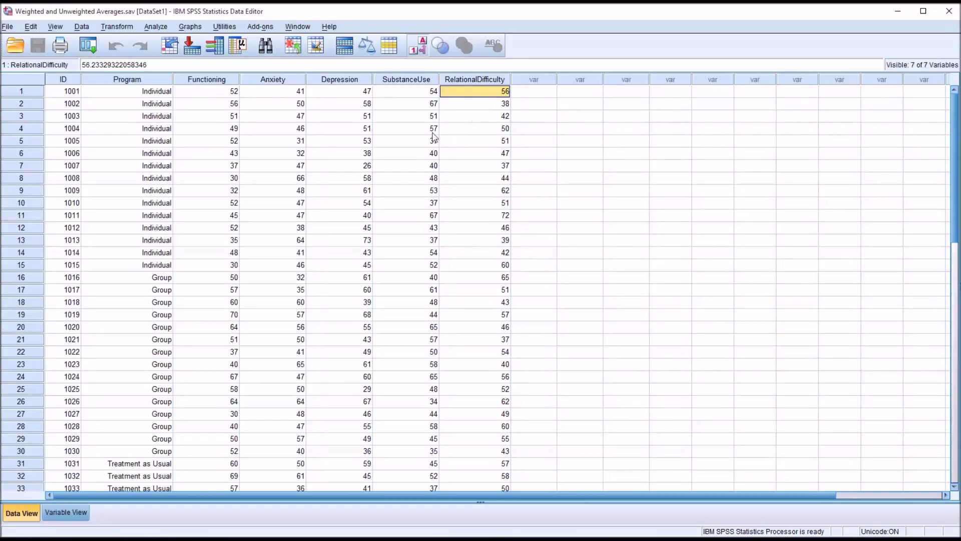
click(200, 94)
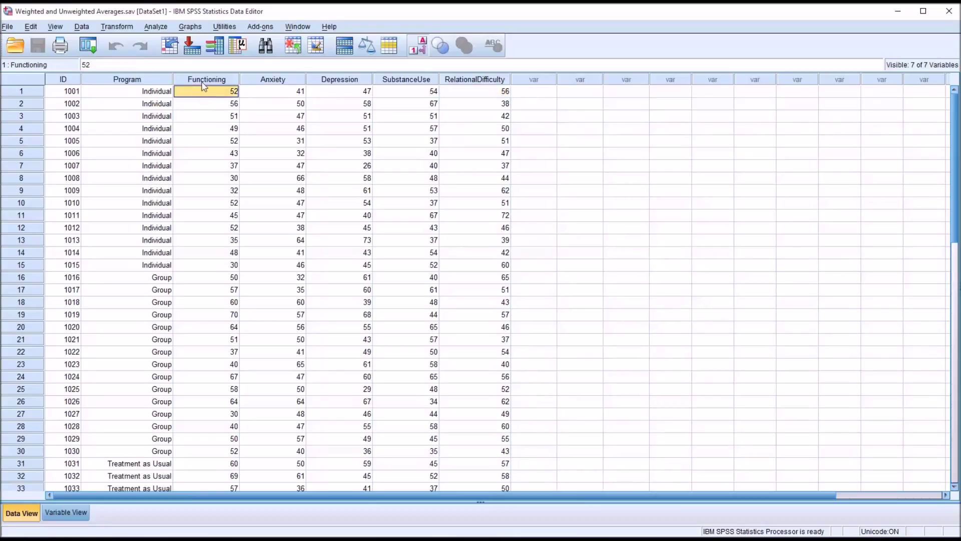
click(205, 80)
click(204, 92)
click(535, 95)
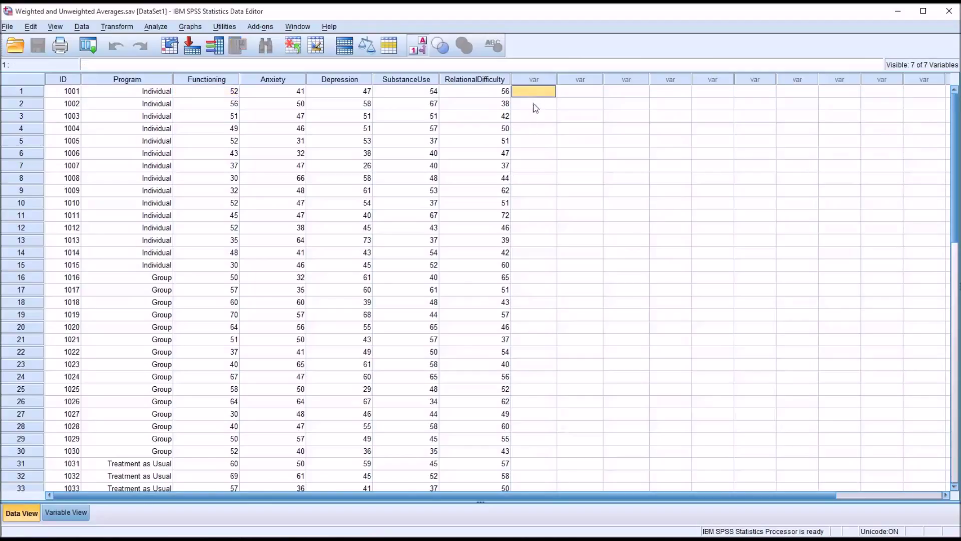
click(283, 80)
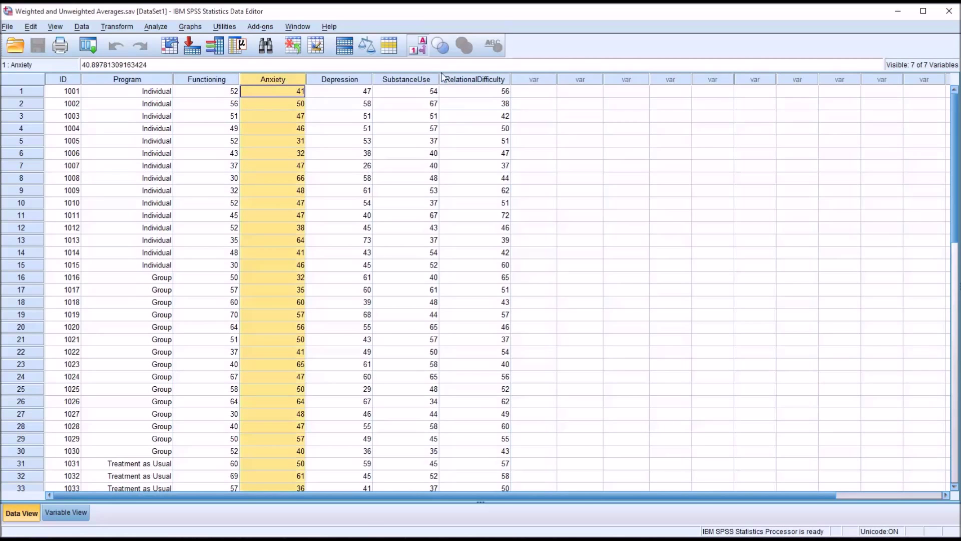
click(459, 80)
drag(289, 81, 463, 85)
click(516, 94)
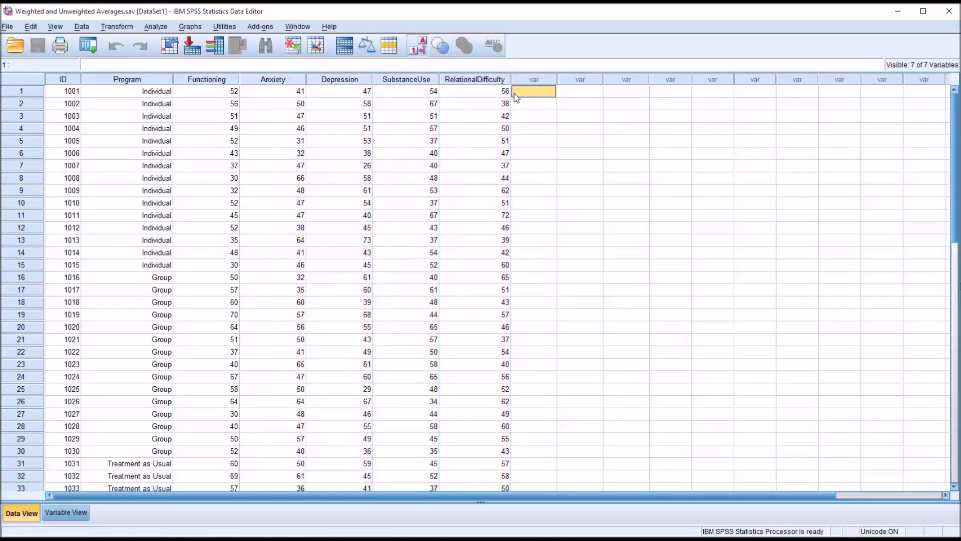
Step: Open Transform > Compute Variable and enter Mean as the target variable
click(118, 28)
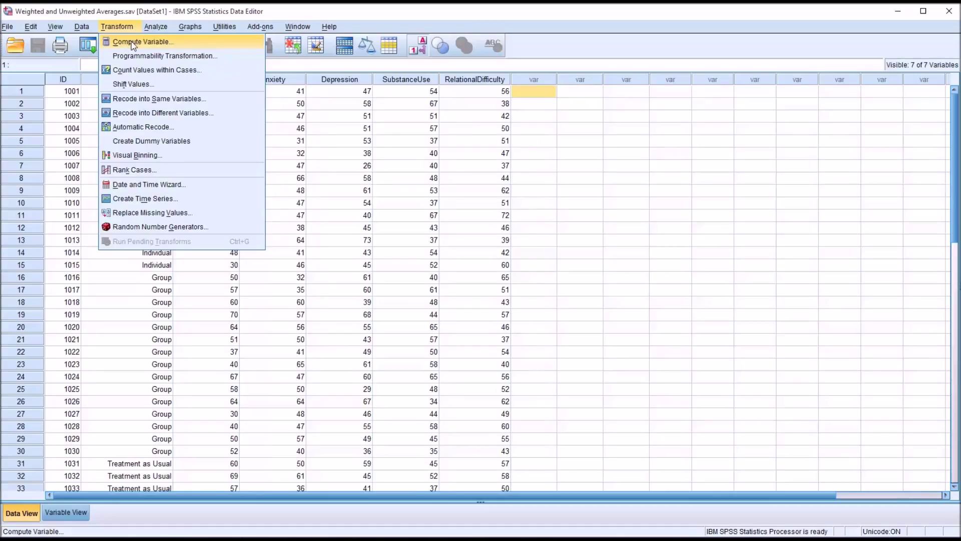
click(134, 44)
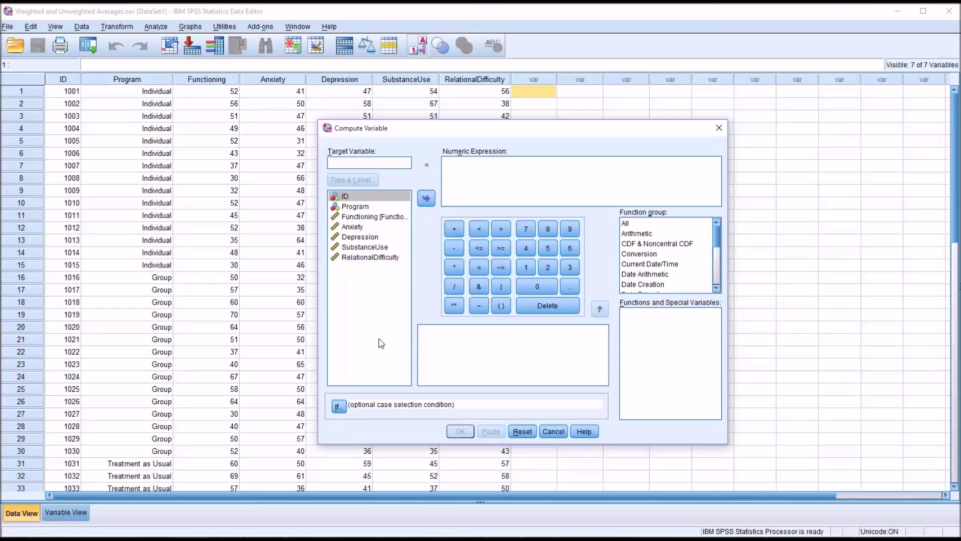
text(Mean)
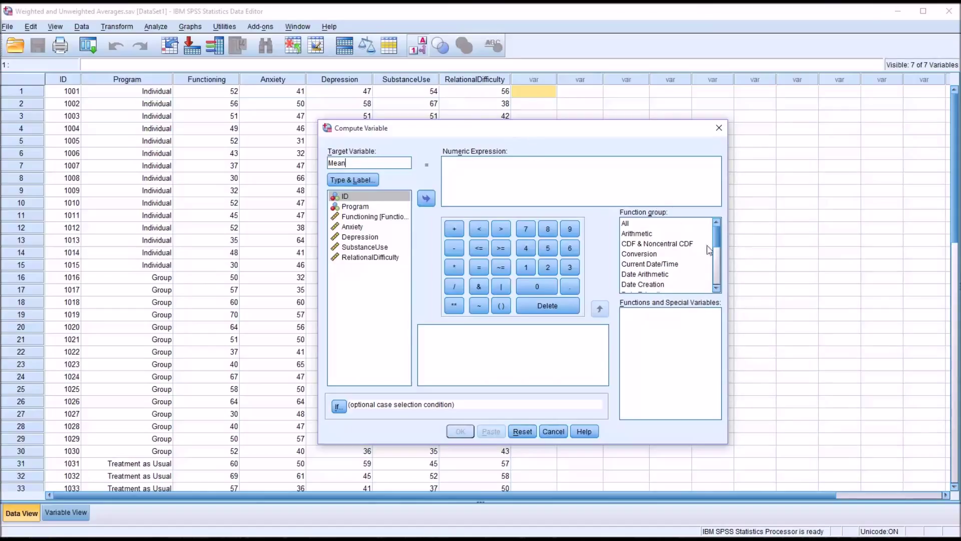
Step: Insert the Statistical group's Mean function into the expression and clear its placeholder arguments
drag(716, 243, 716, 271)
click(666, 272)
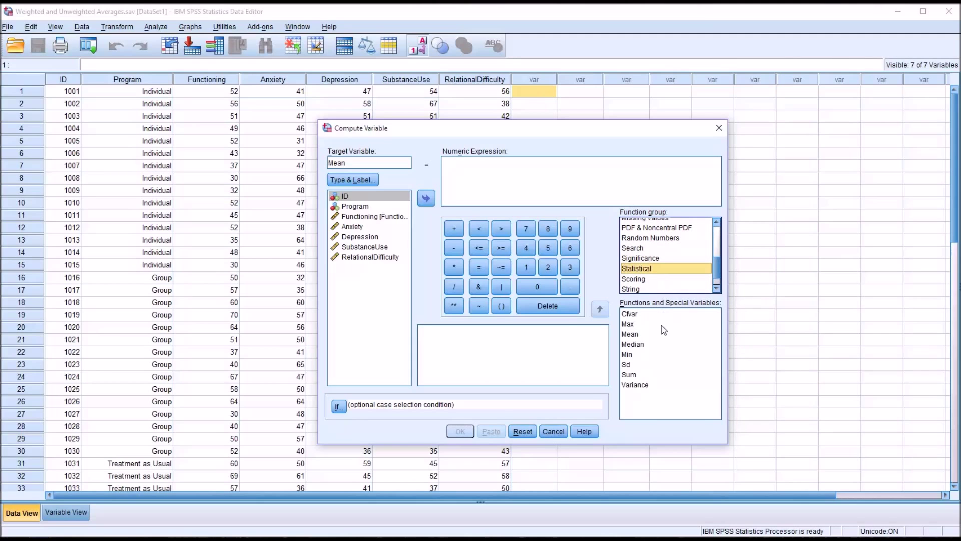
click(632, 335)
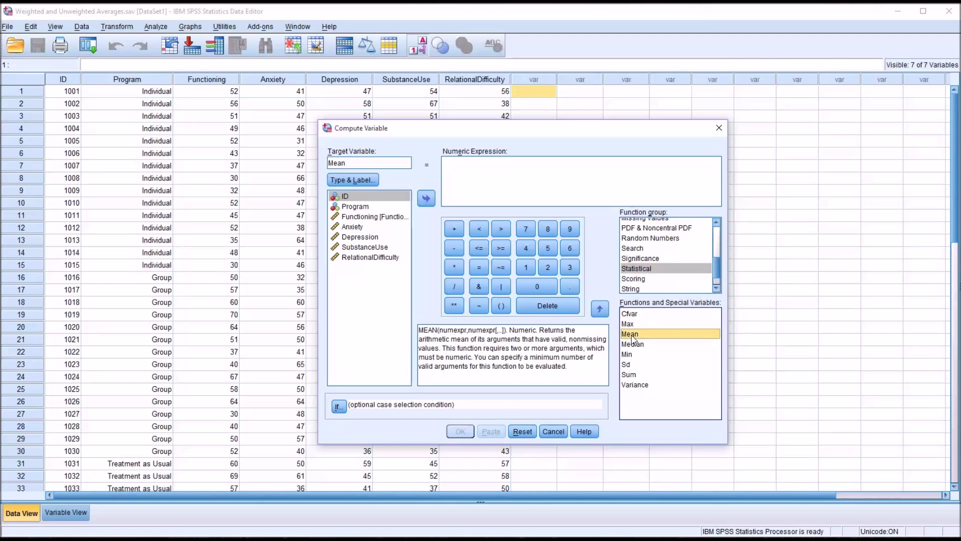
double_click(633, 340)
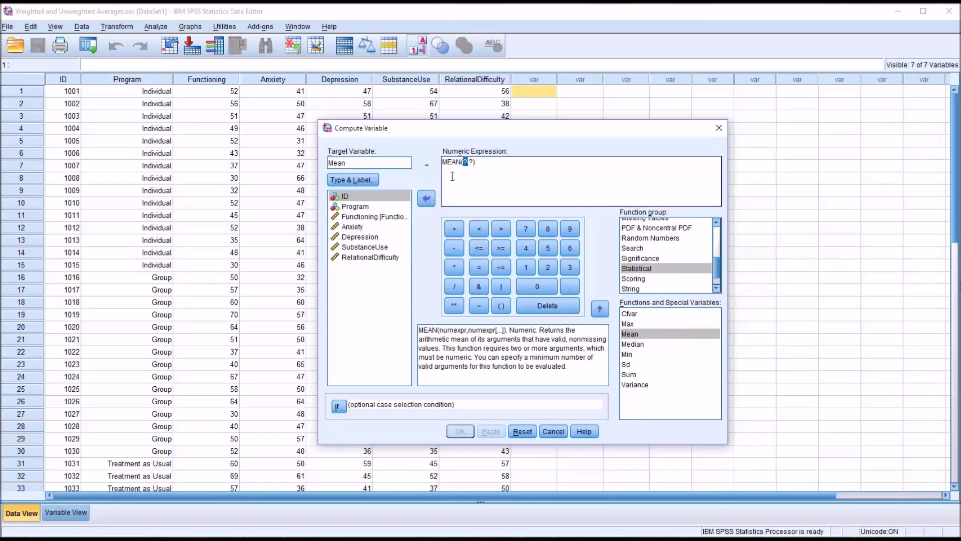
double_click(469, 164)
key(BackSpace)
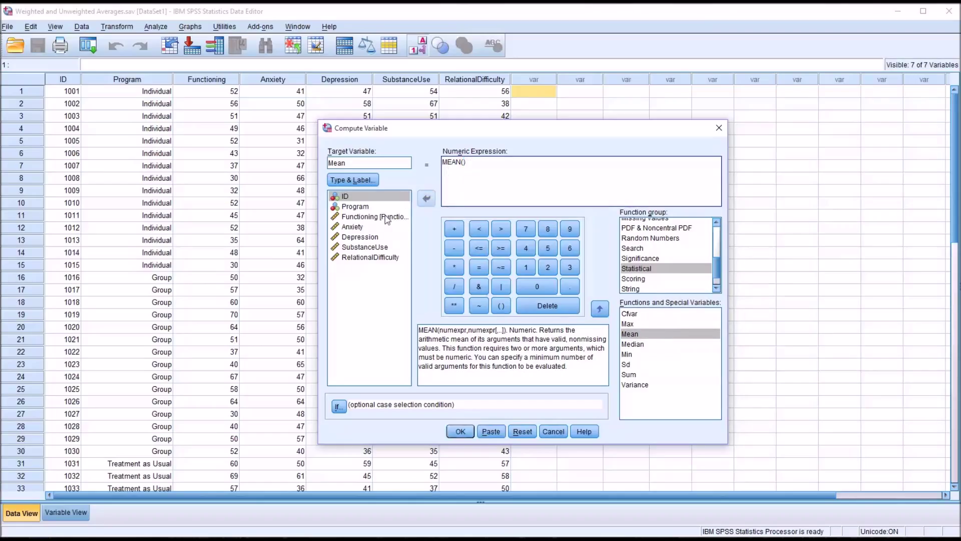
Step: Fill MEAN with Anxiety, Depression, SubstanceUse, RelationalDifficulty and run it, giving 49.44 for case 1001
click(355, 230)
double_click(355, 229)
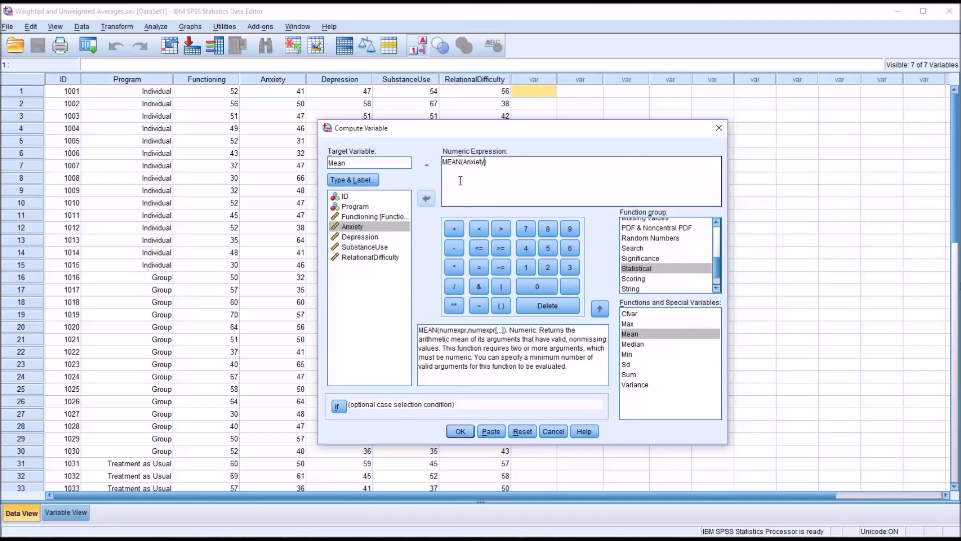
text(,)
drag(365, 238, 483, 173)
text(,)
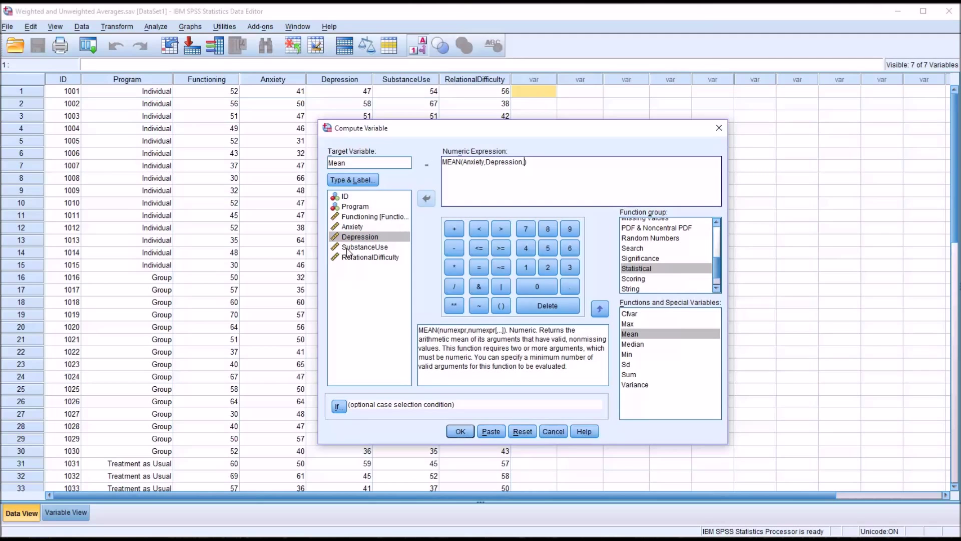
drag(351, 247, 523, 172)
text(,)
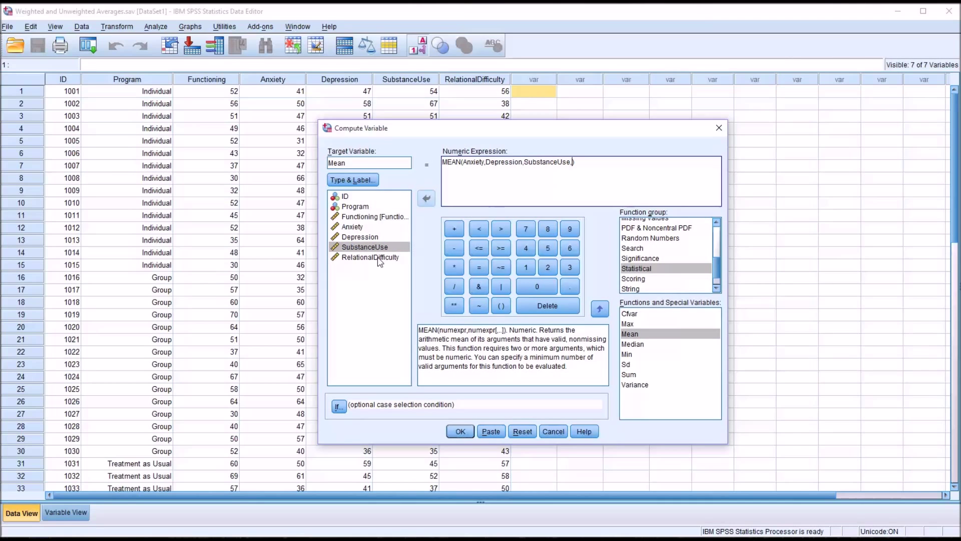
drag(379, 258, 573, 171)
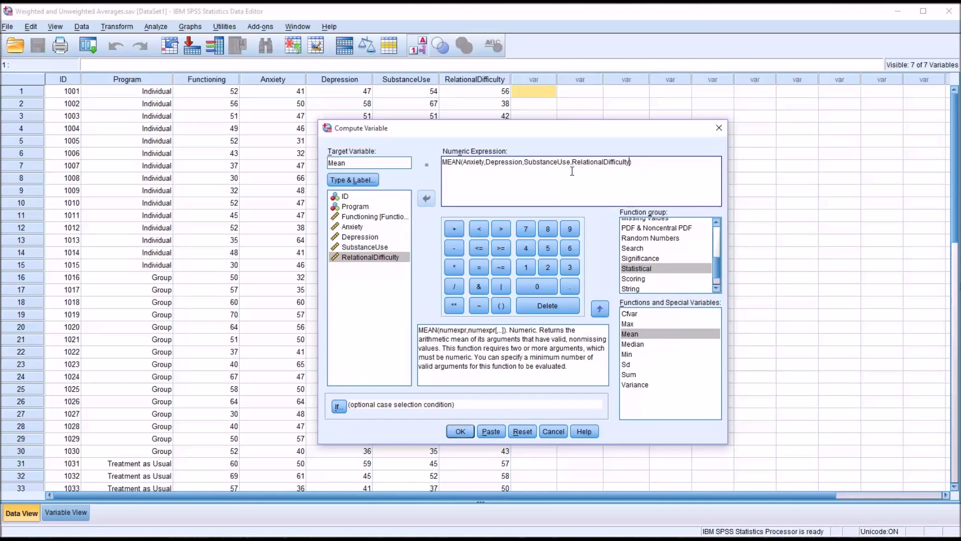
click(461, 431)
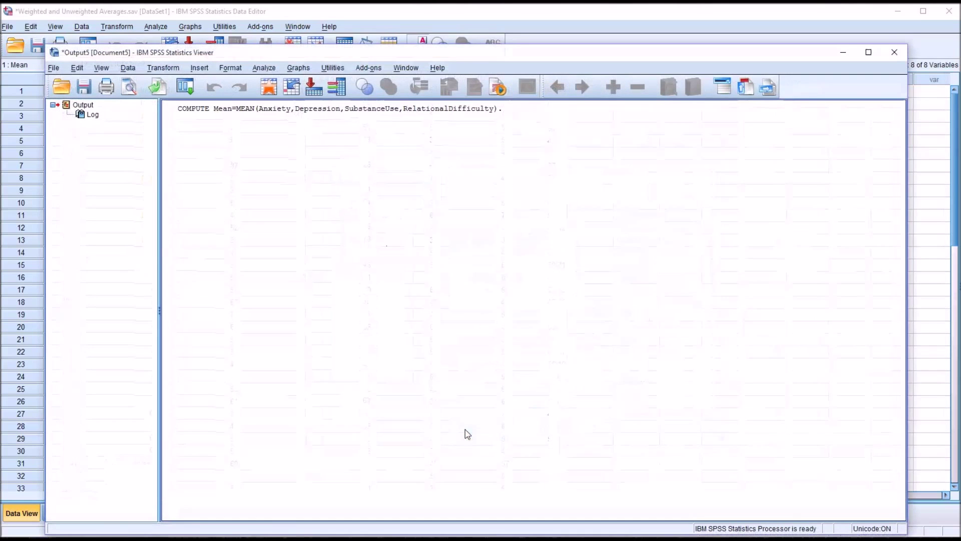
click(570, 21)
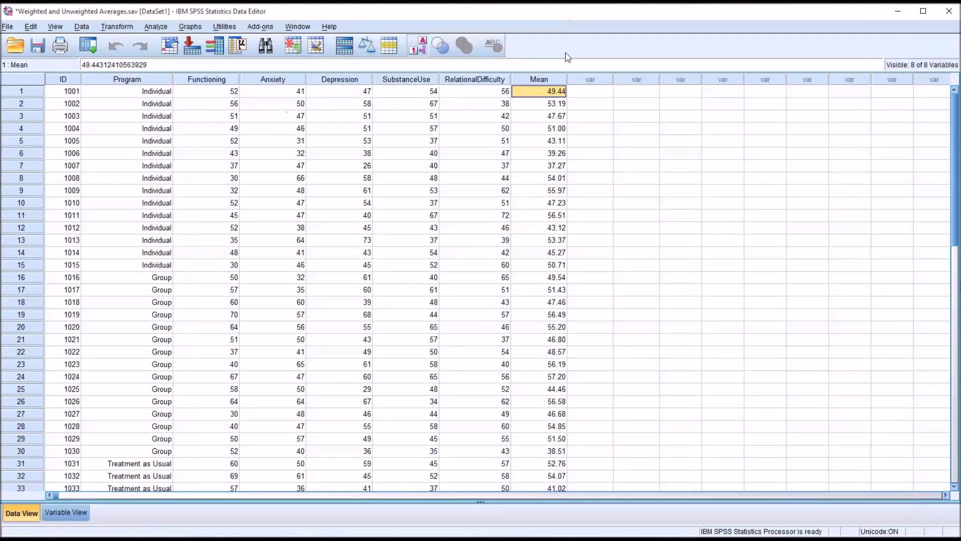
click(461, 97)
click(428, 96)
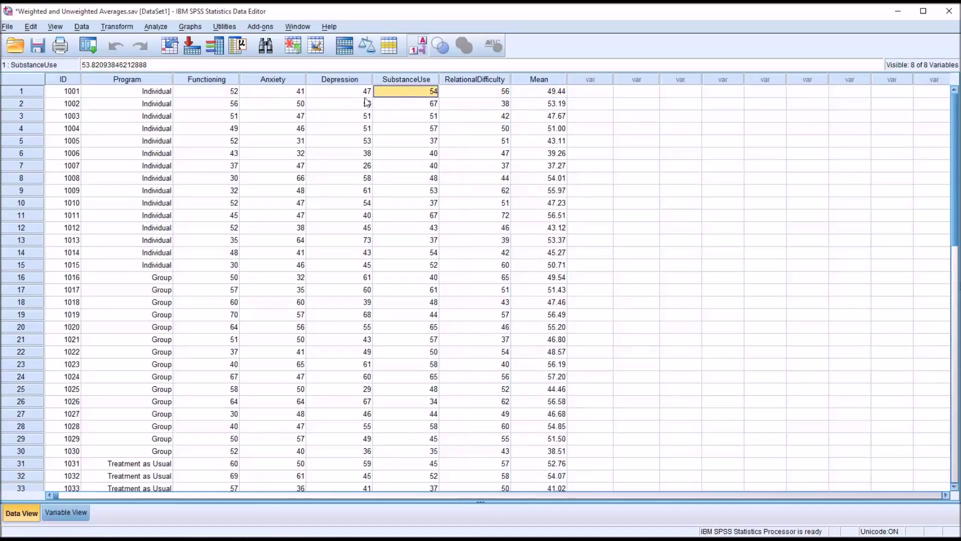
click(358, 100)
click(298, 95)
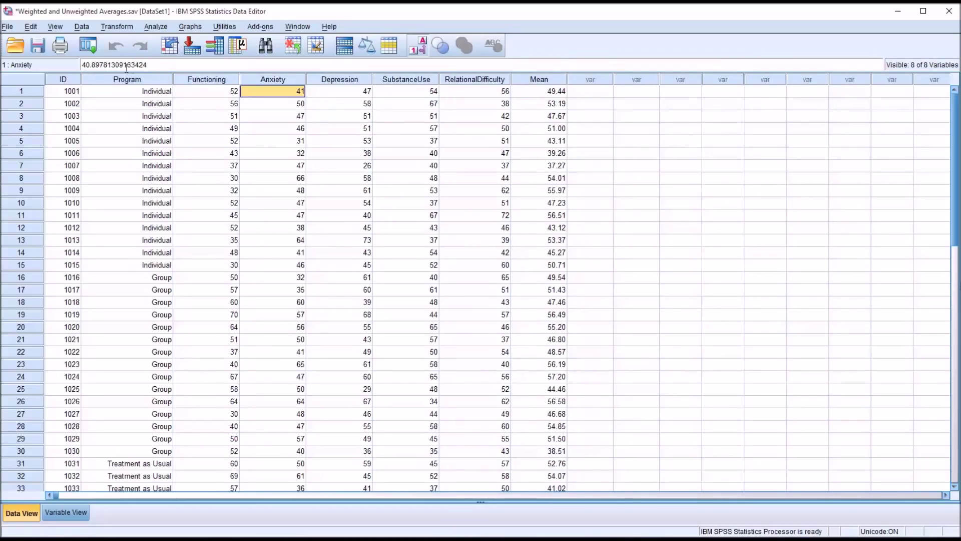
click(541, 95)
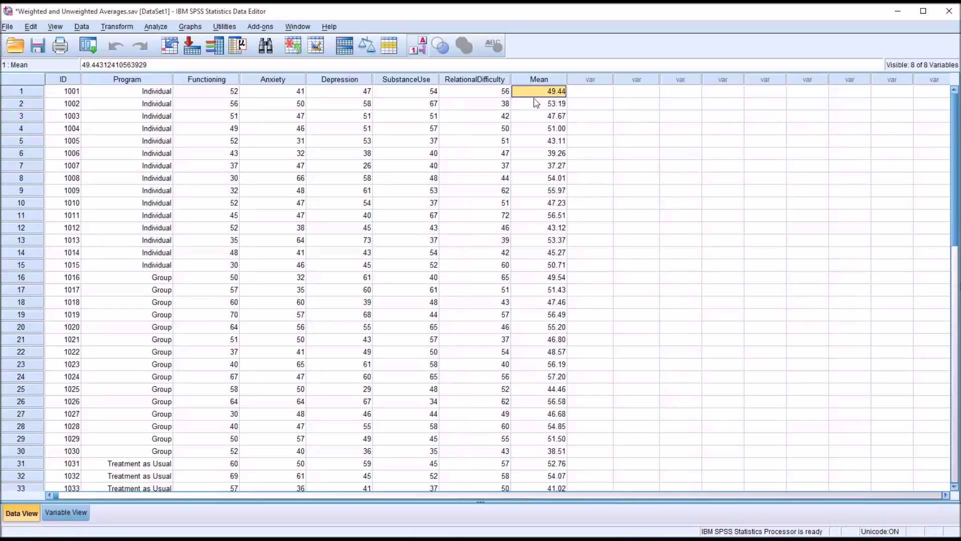
click(296, 93)
click(327, 95)
click(383, 95)
click(445, 97)
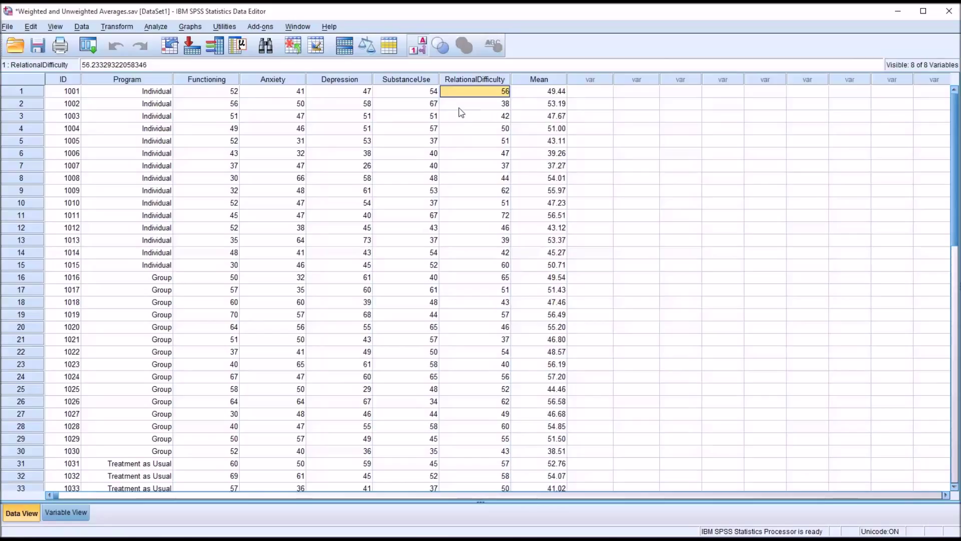
click(537, 95)
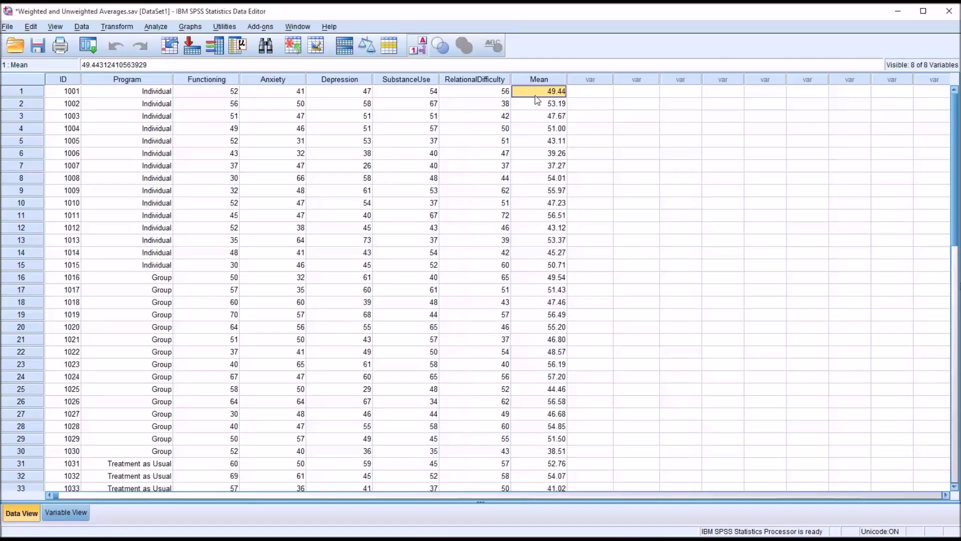
key(Right)
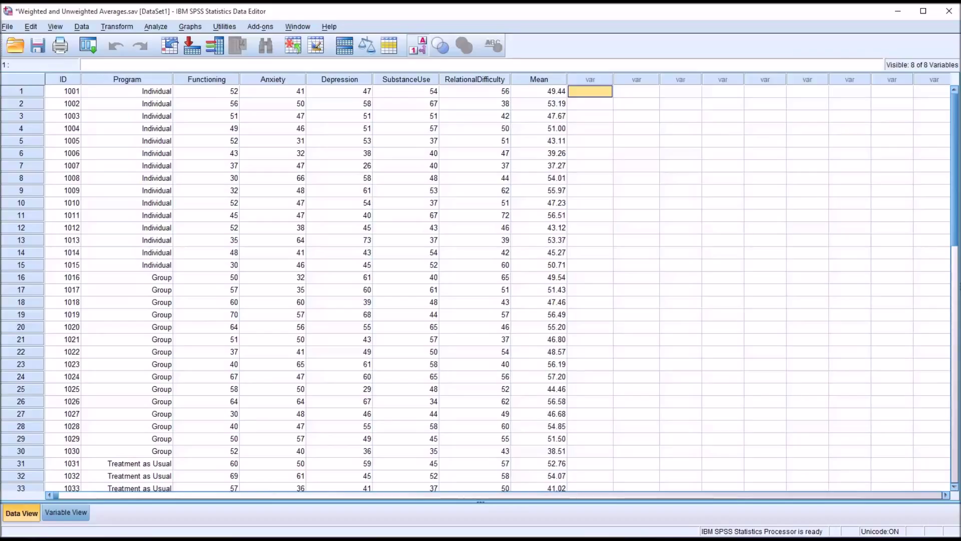
Step: Compare case 1001's Anxiety, Depression, SubstanceUse and RelationalDifficulty values, then open the Transform menu
key(Left)
key(Left)
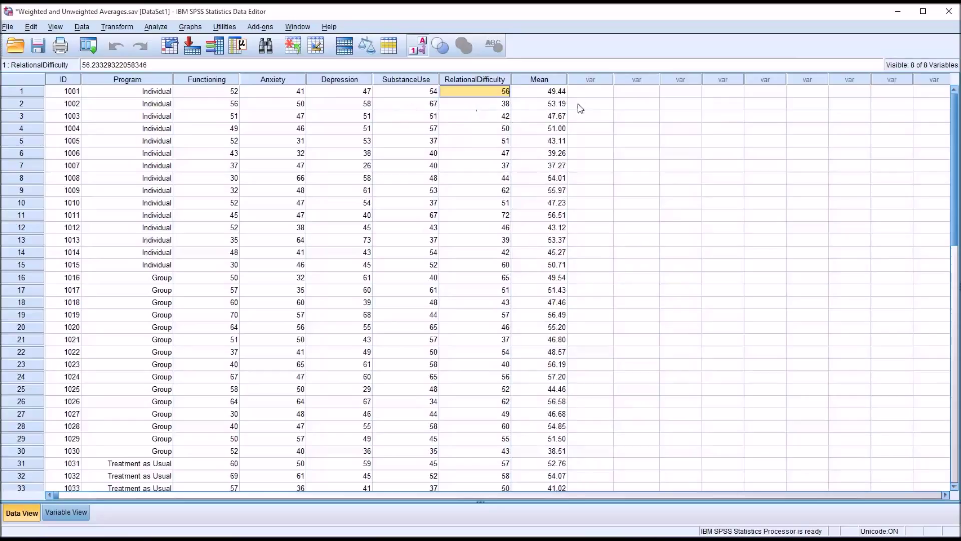
click(393, 92)
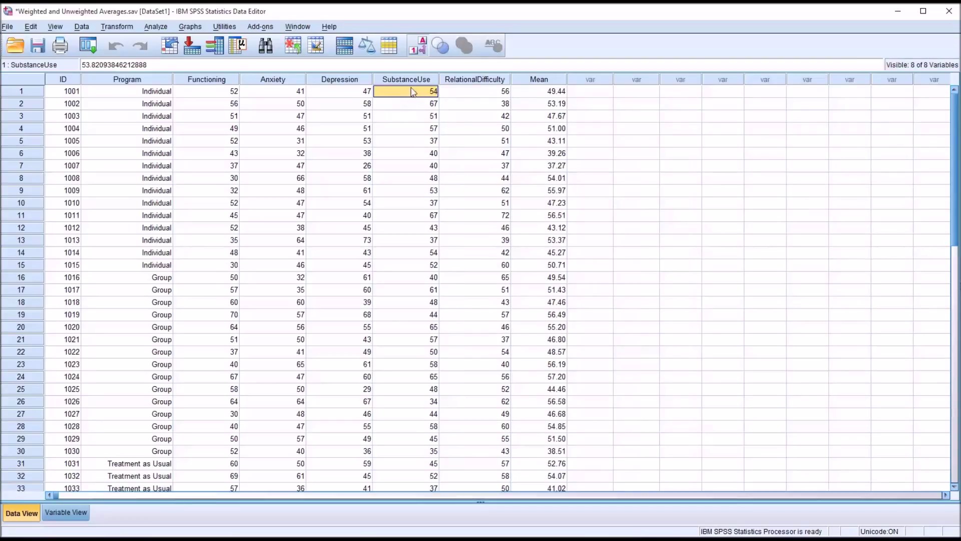
click(412, 82)
click(407, 96)
click(291, 95)
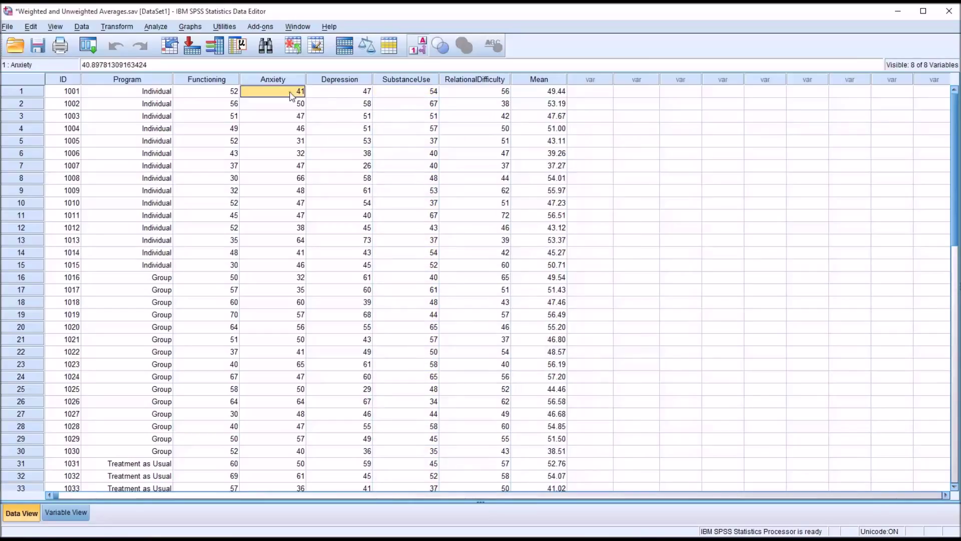
click(329, 96)
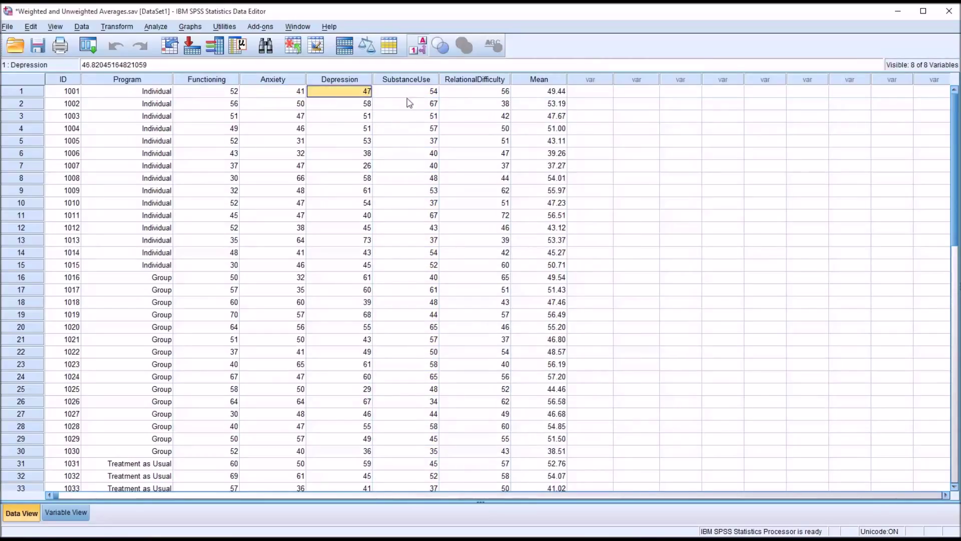
click(461, 93)
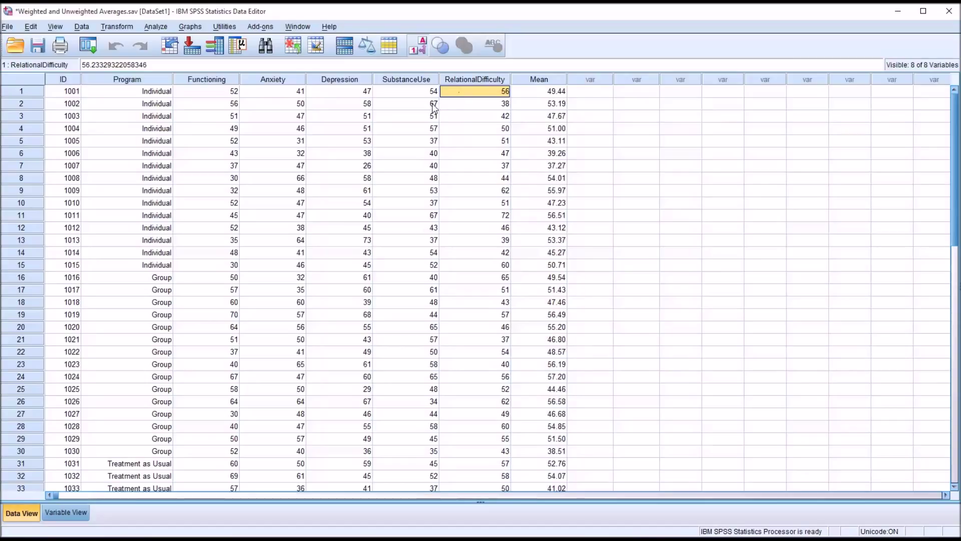
click(412, 95)
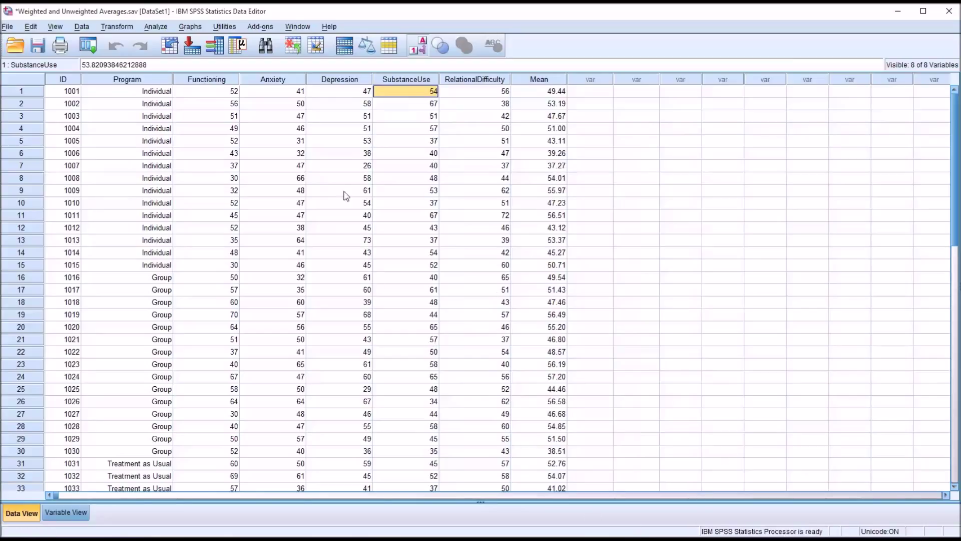
click(294, 96)
click(345, 97)
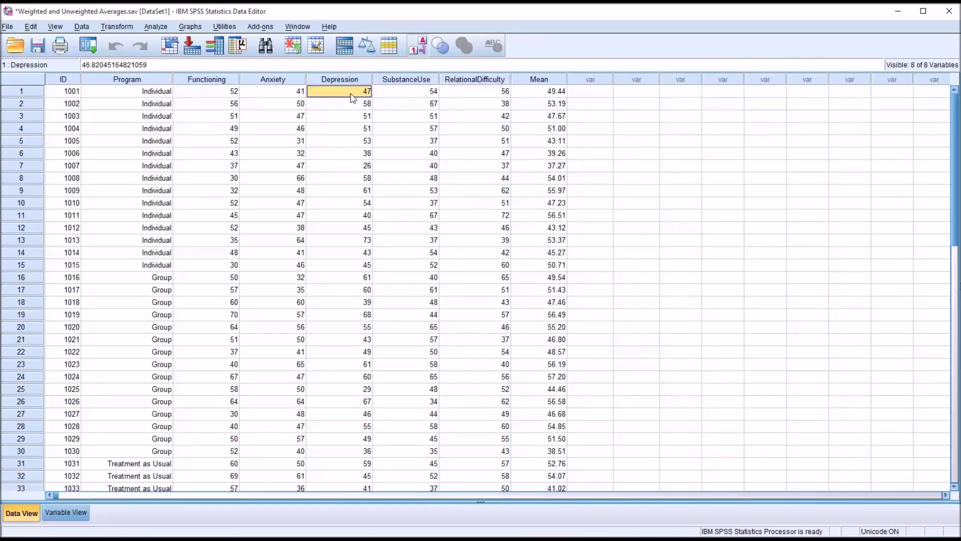
click(457, 96)
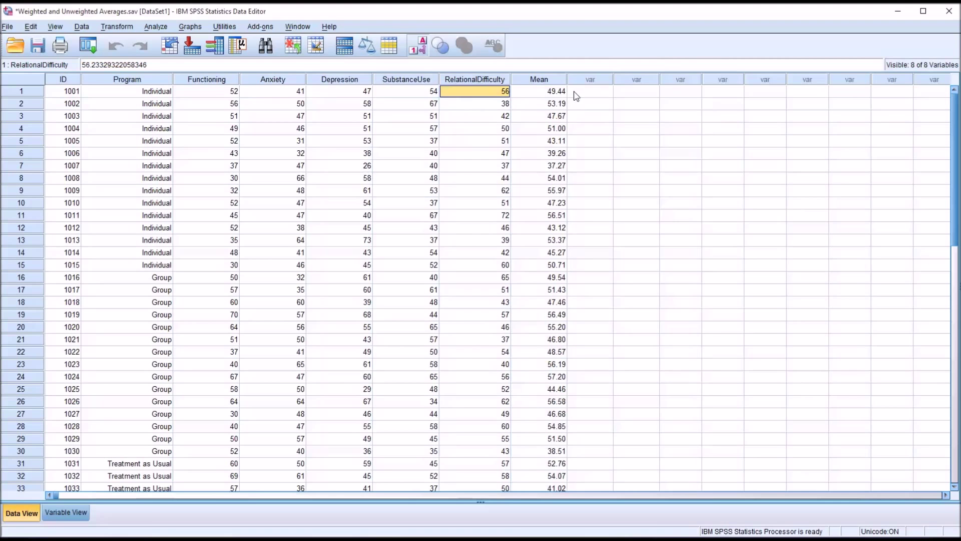
click(120, 27)
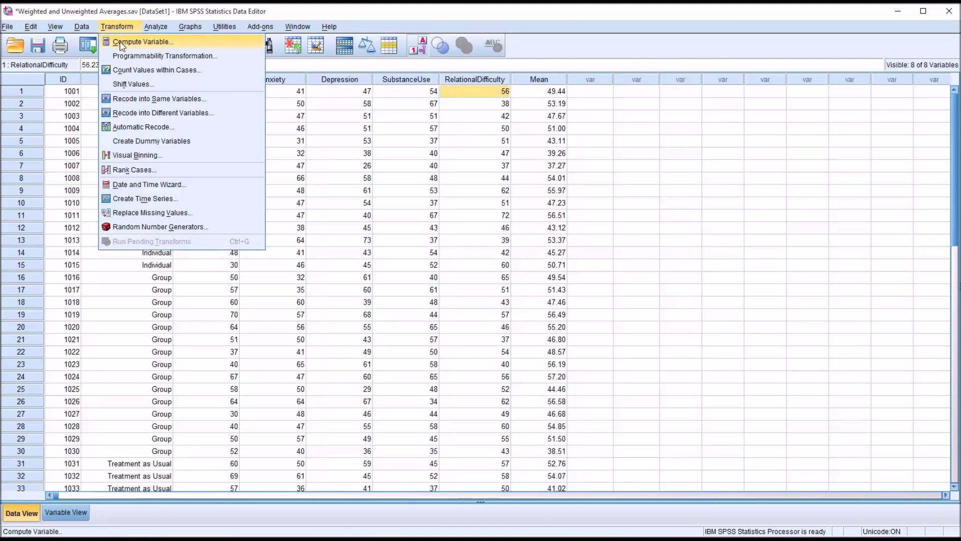
Step: Start Compute Variable with target WeightedAverage and delete the old MEAN formula from the expression
click(122, 44)
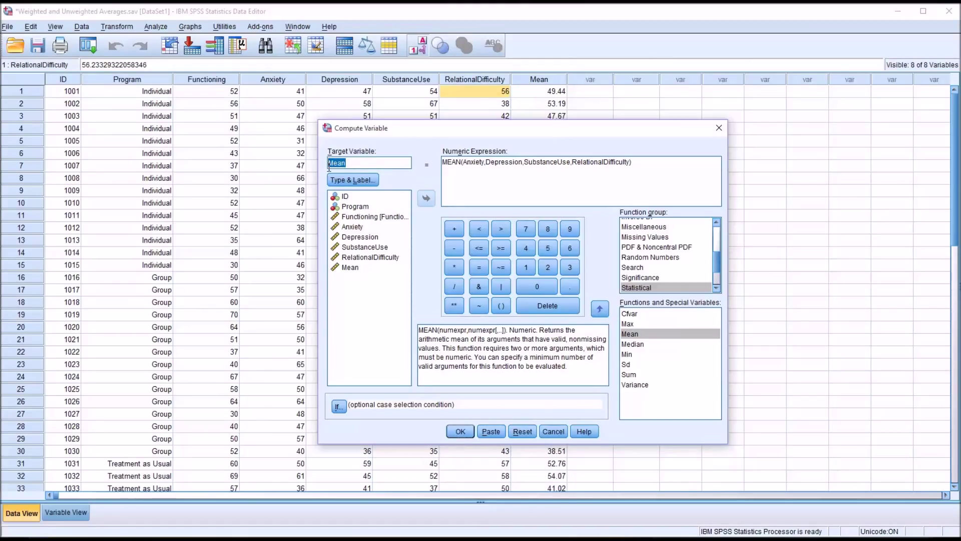
text(WeightedAverage)
click(444, 163)
drag(633, 167, 449, 162)
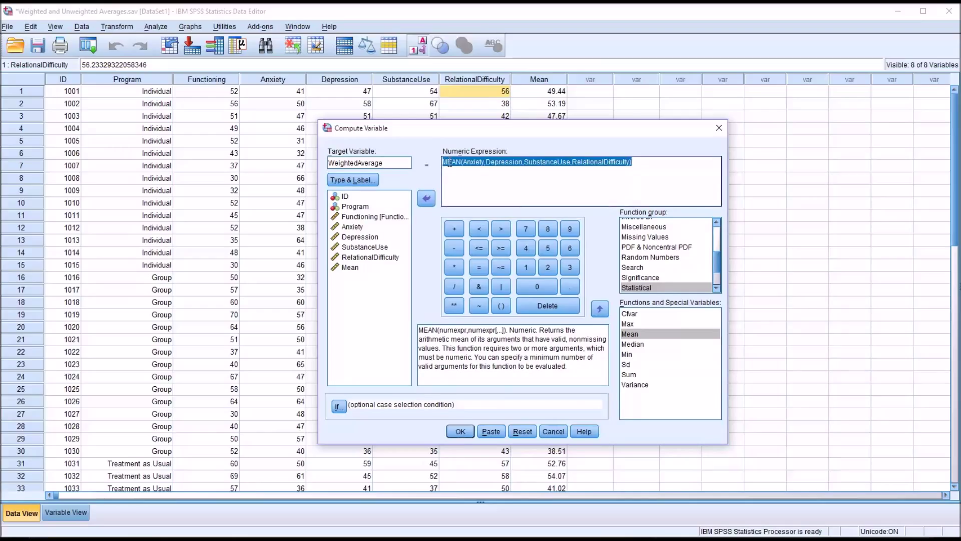
key(BackSpace)
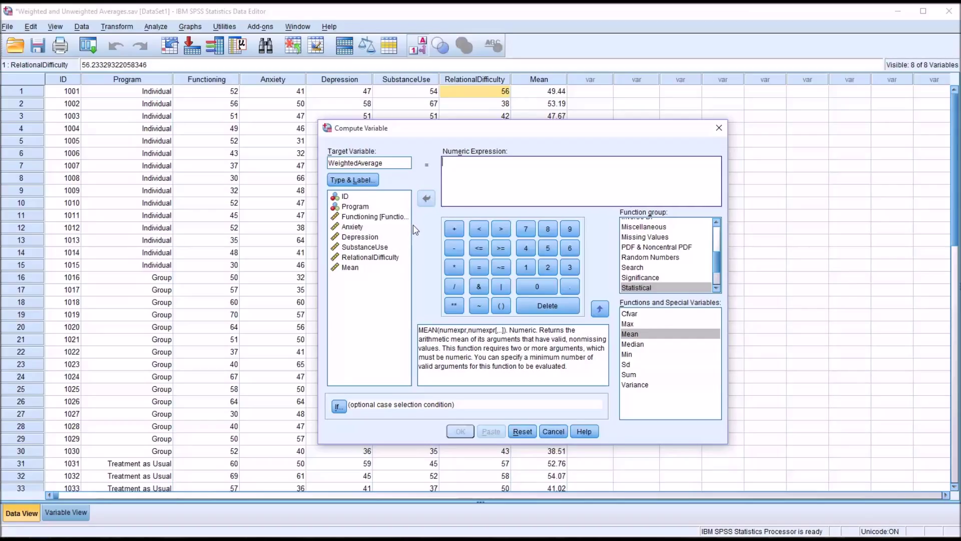
Step: Build the first two terms: (Anxiety * .2) + (Depression * .2)
text(()
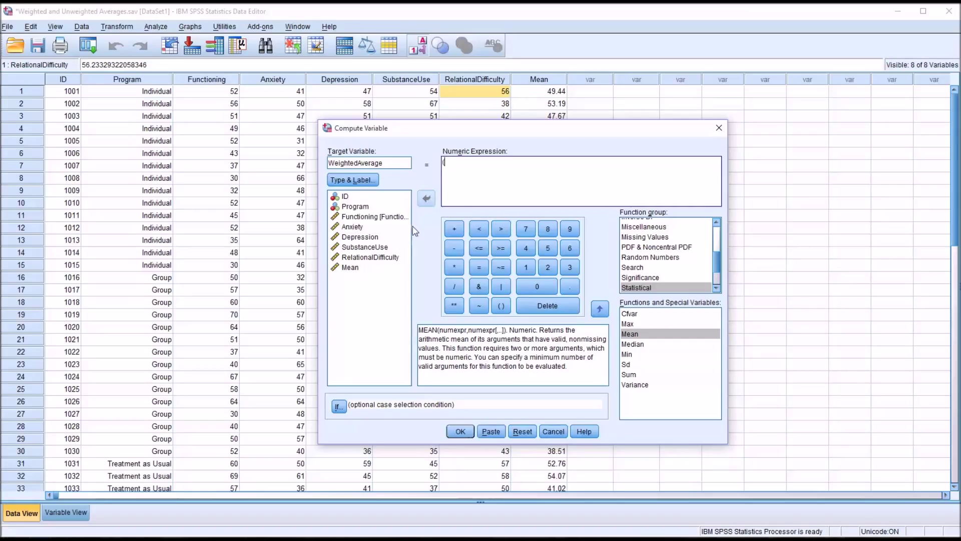
double_click(344, 229)
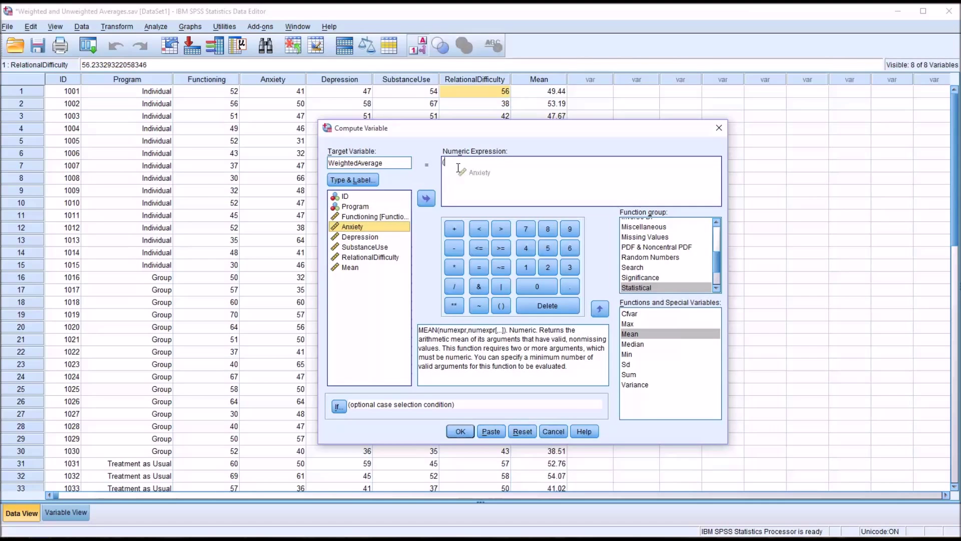
click(460, 182)
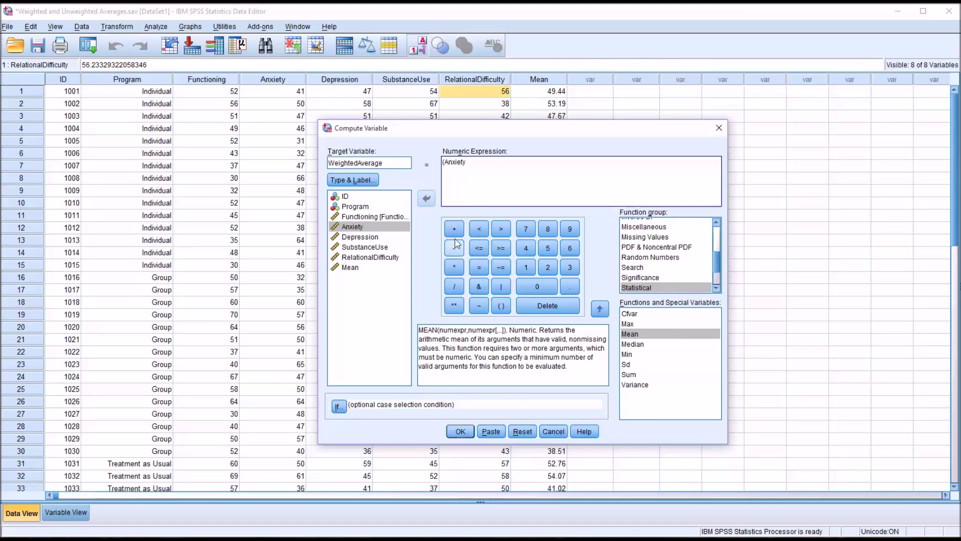
click(454, 268)
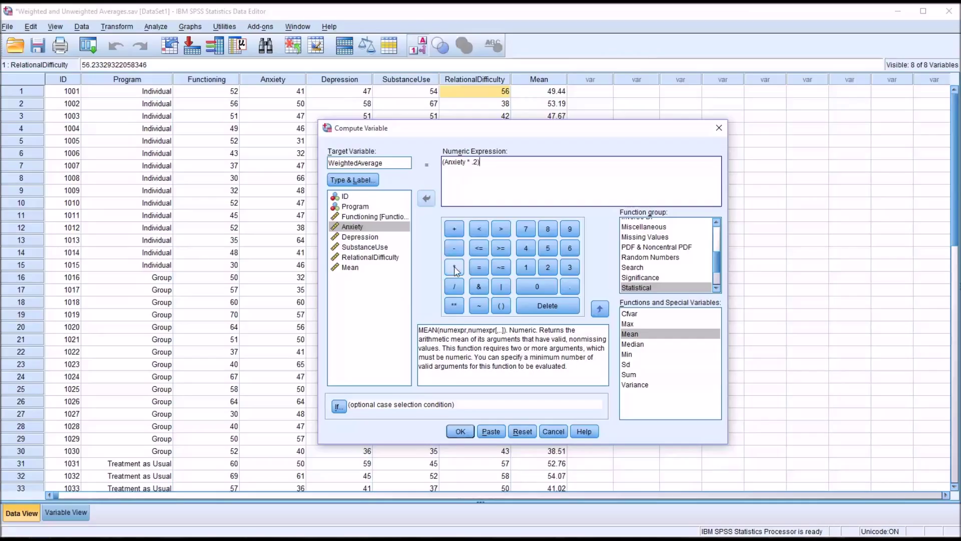
click(454, 229)
double_click(367, 239)
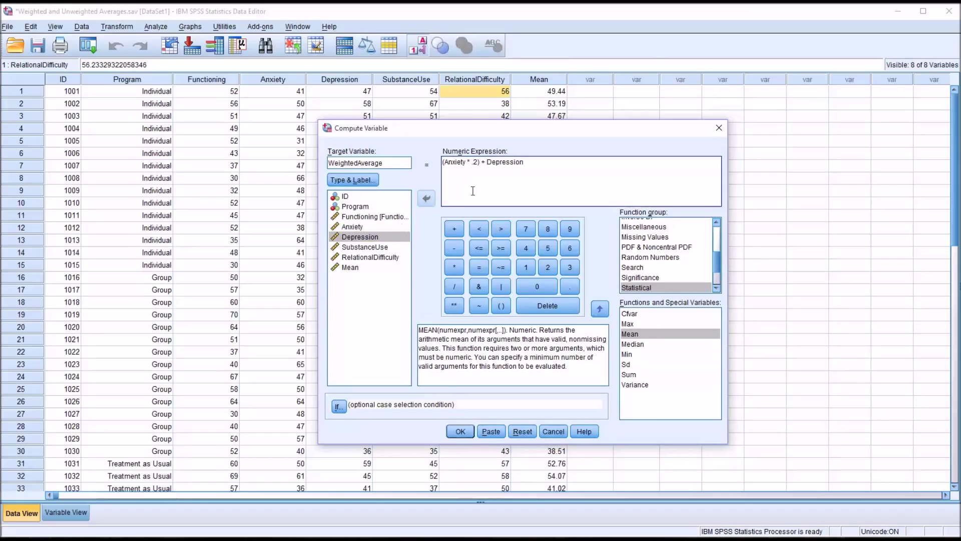
click(490, 171)
text(()
click(457, 269)
text(.2))
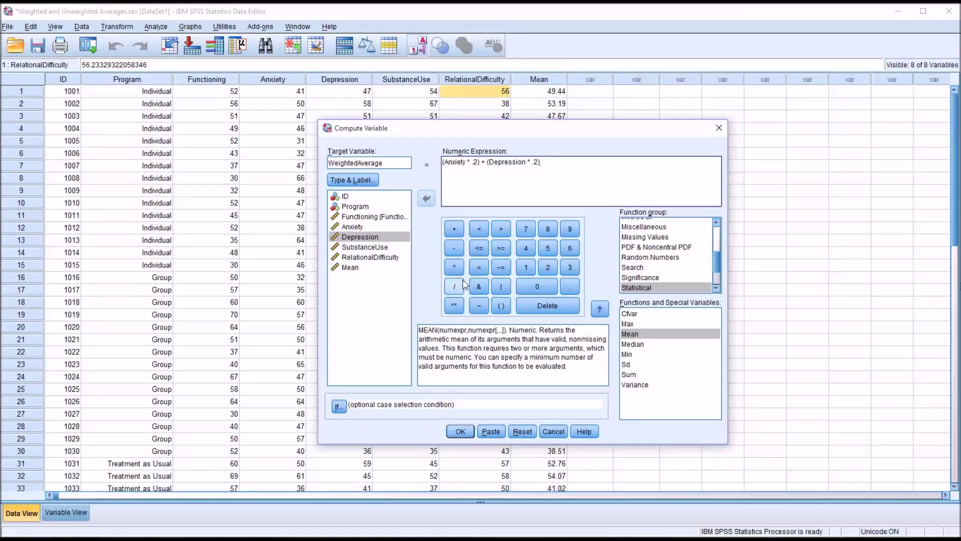
Step: Append + (SubstanceUse * .4) + (RelationalDifficulty * to the expression
click(455, 233)
text(()
click(368, 249)
double_click(369, 248)
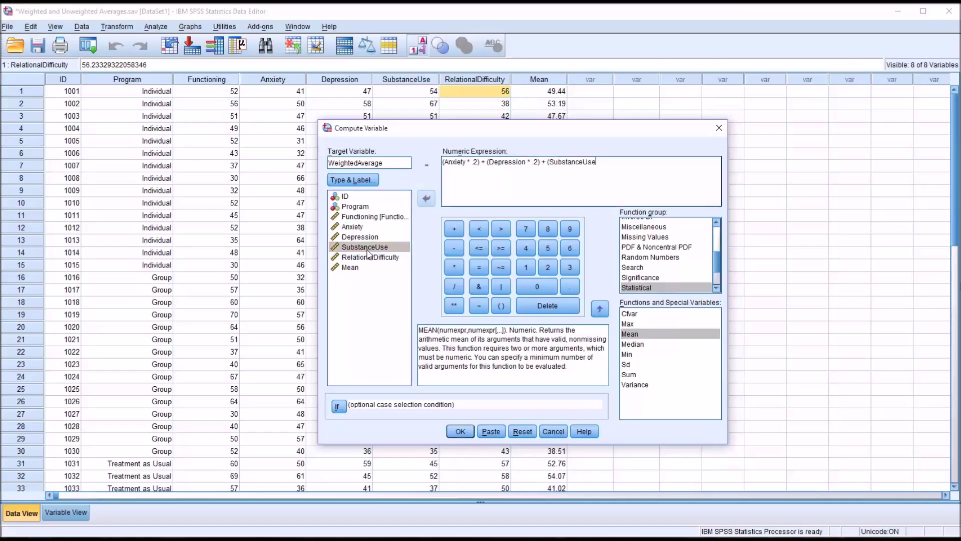
click(457, 270)
text(.4)
click(455, 231)
text(()
double_click(358, 257)
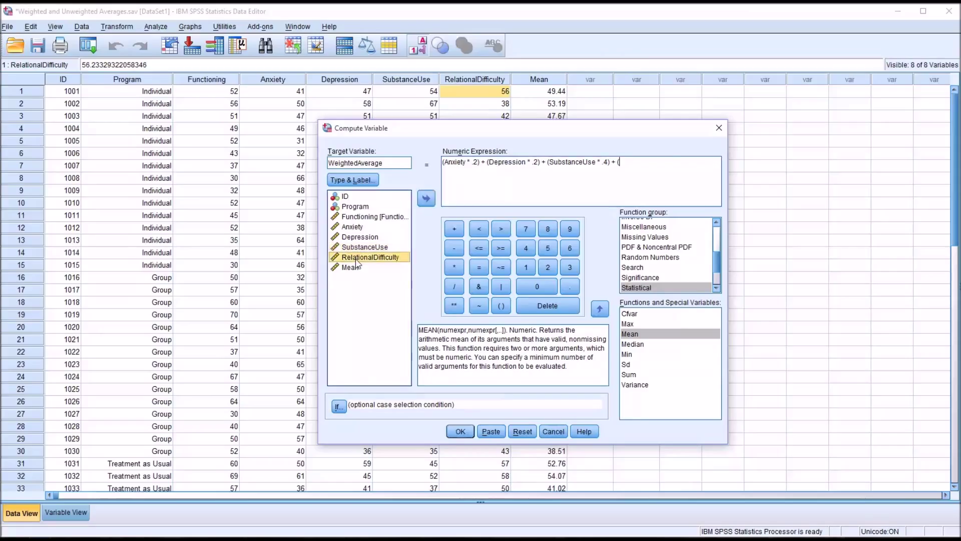
click(452, 270)
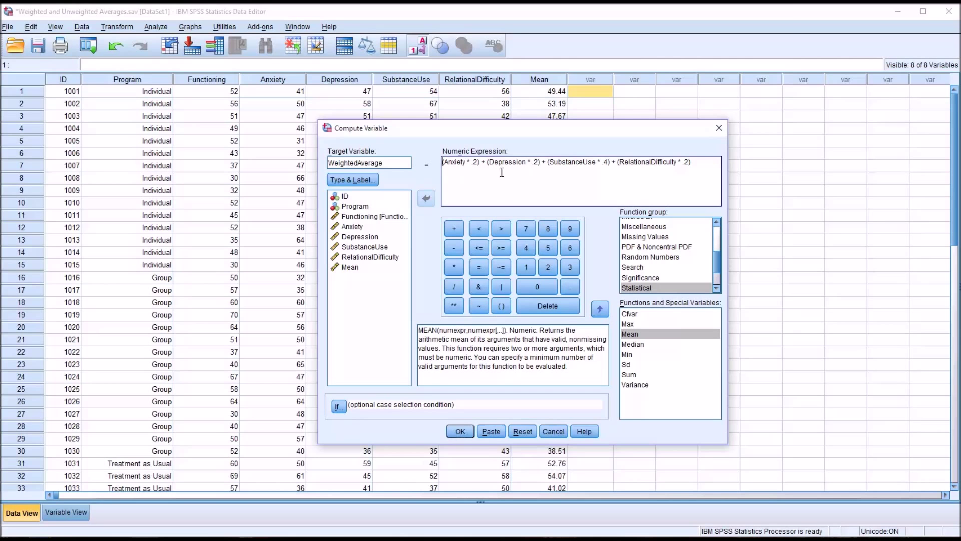
Step: Run the WeightedAverage computation and return to the data, showing 50.32 for case 1001
click(461, 431)
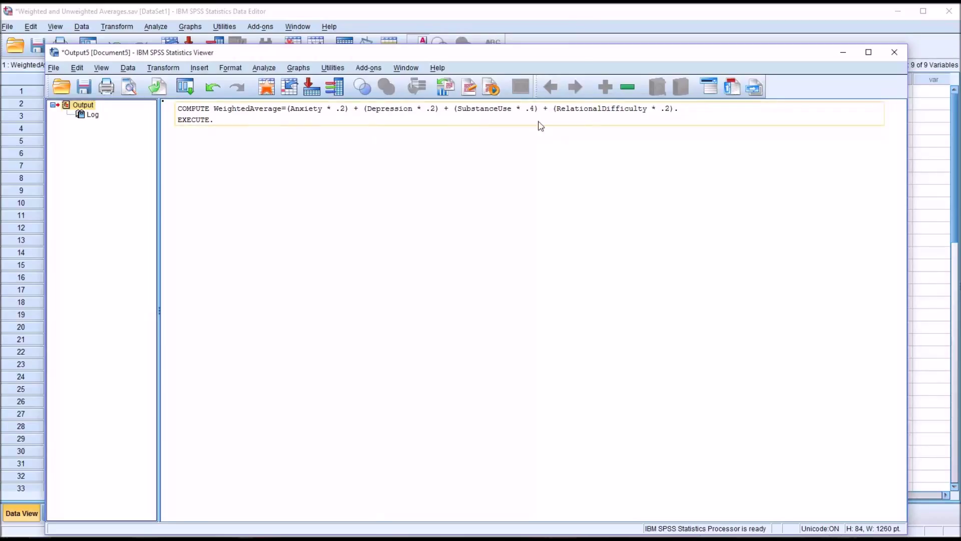
click(567, 14)
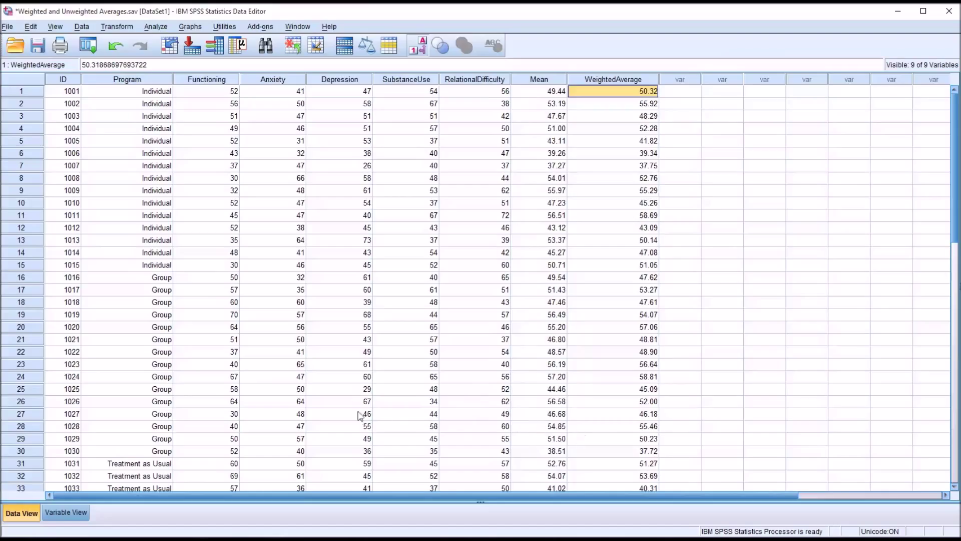
click(30, 403)
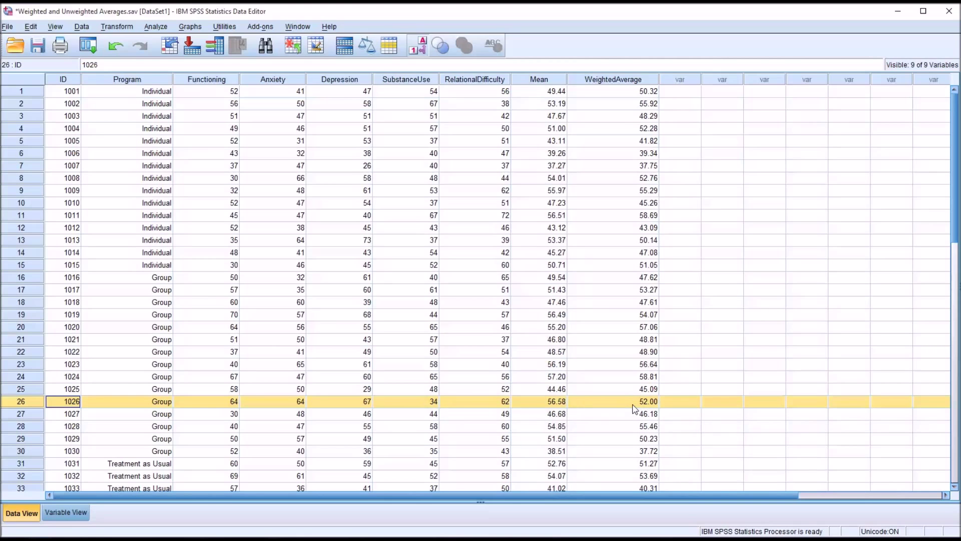
click(680, 91)
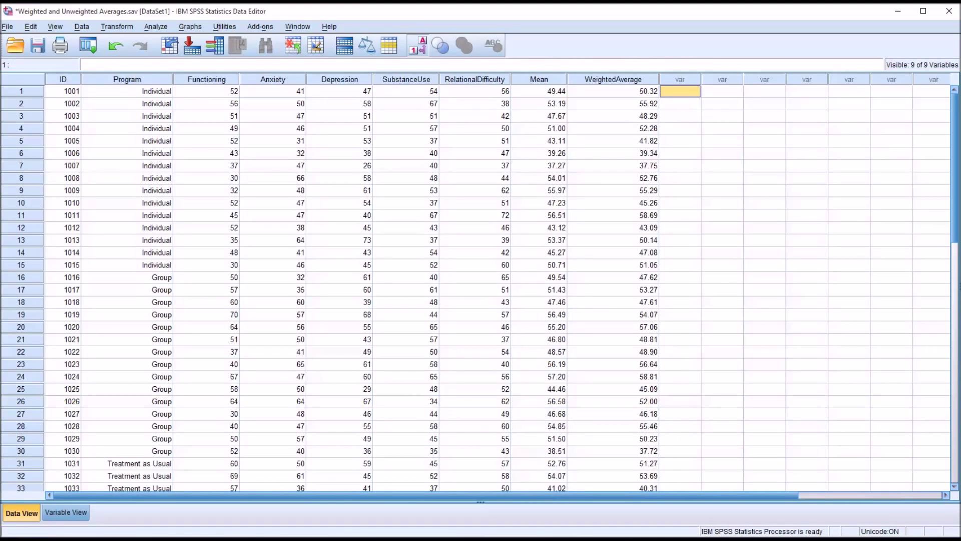